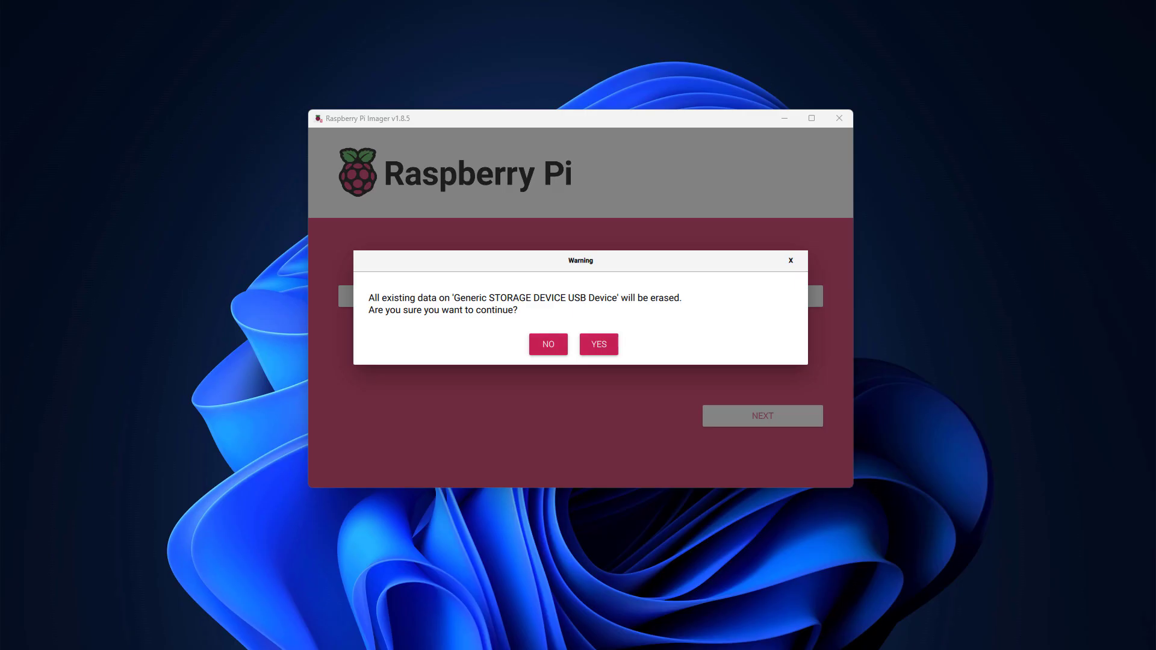
Confirm the erase warning to begin writing Raspberry Pi OS (64-bit) to the USB drive.
key("Return")
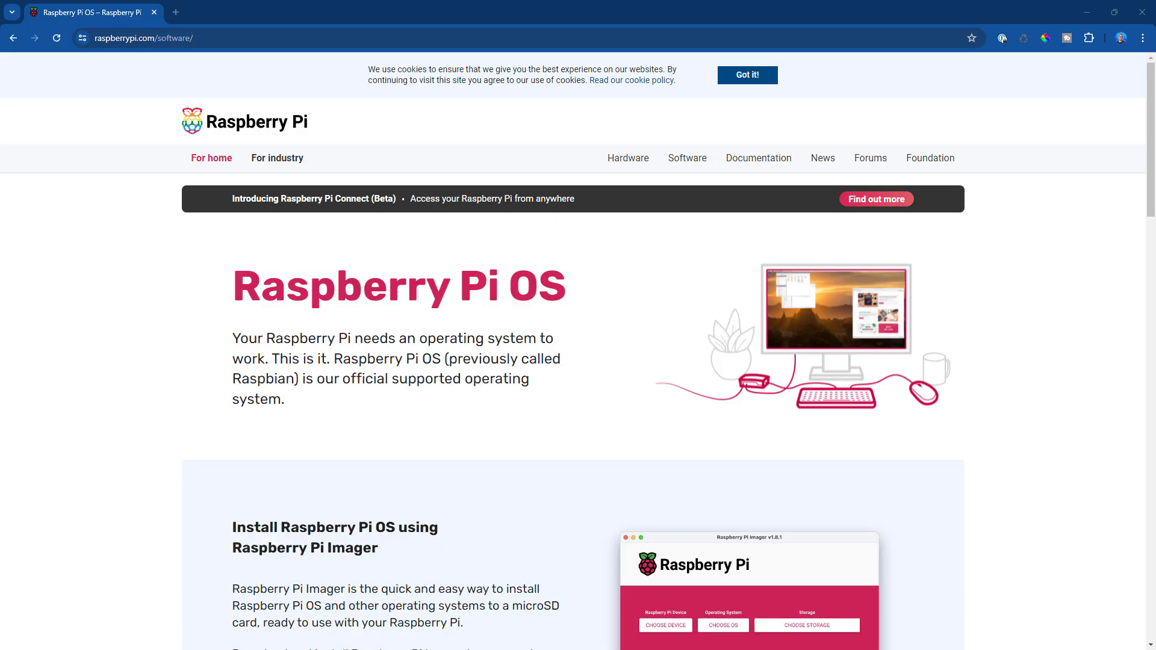
Download the Raspberry Pi Imager Windows installer from raspberrypi.com/software and install it.
scroll(578, 351, "down", 7)
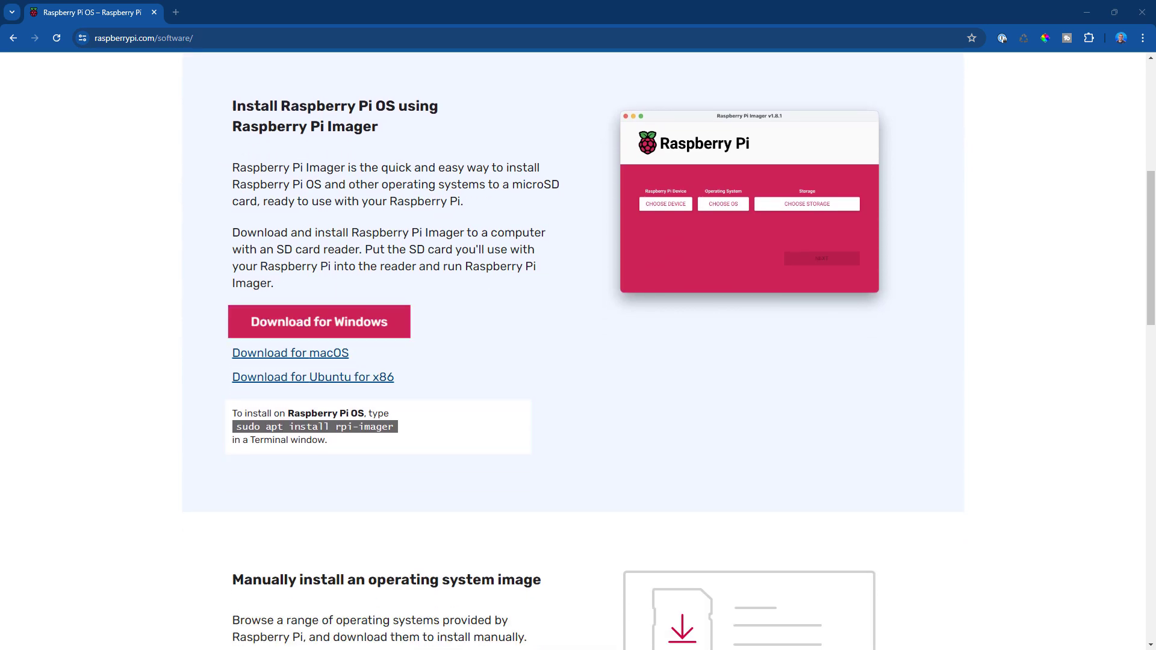
left_click(320, 321)
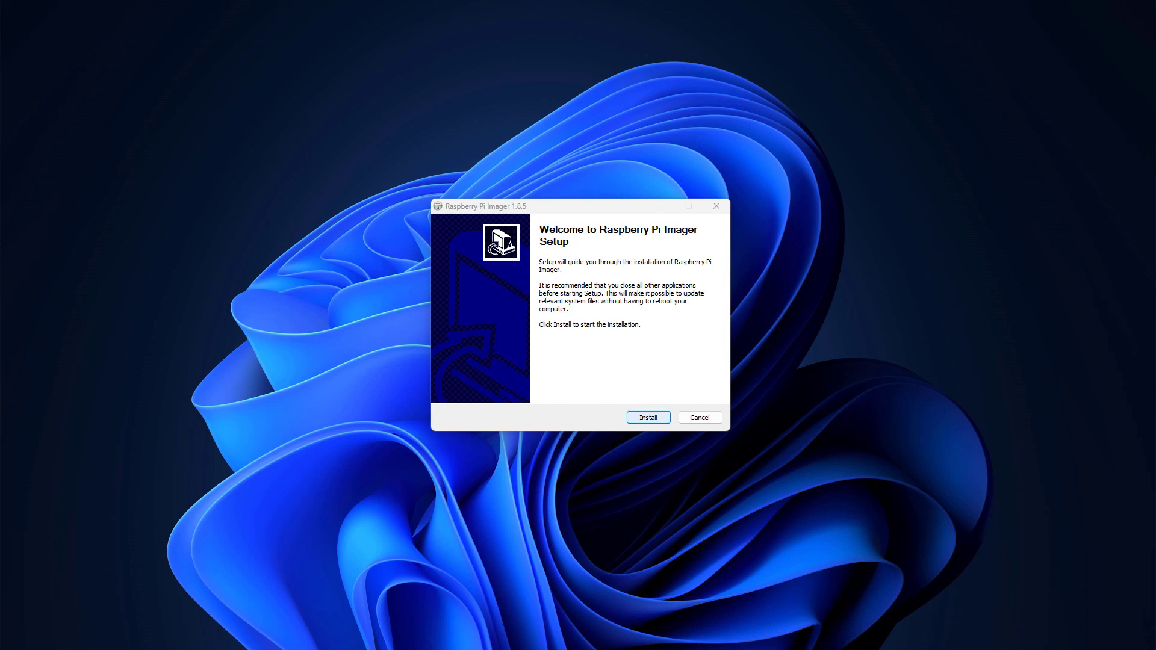
key("Return")
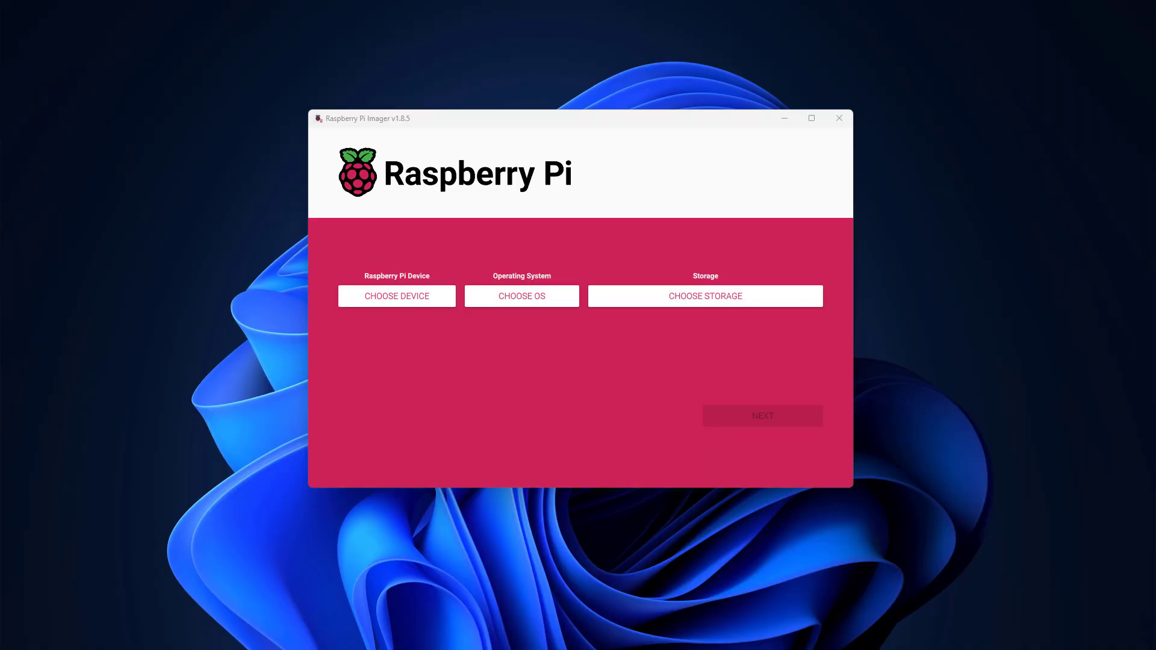
Select Raspberry Pi 5, Raspberry Pi OS (64-bit) and the 127.9 GB USB drive, then continue.
left_click(397, 296)
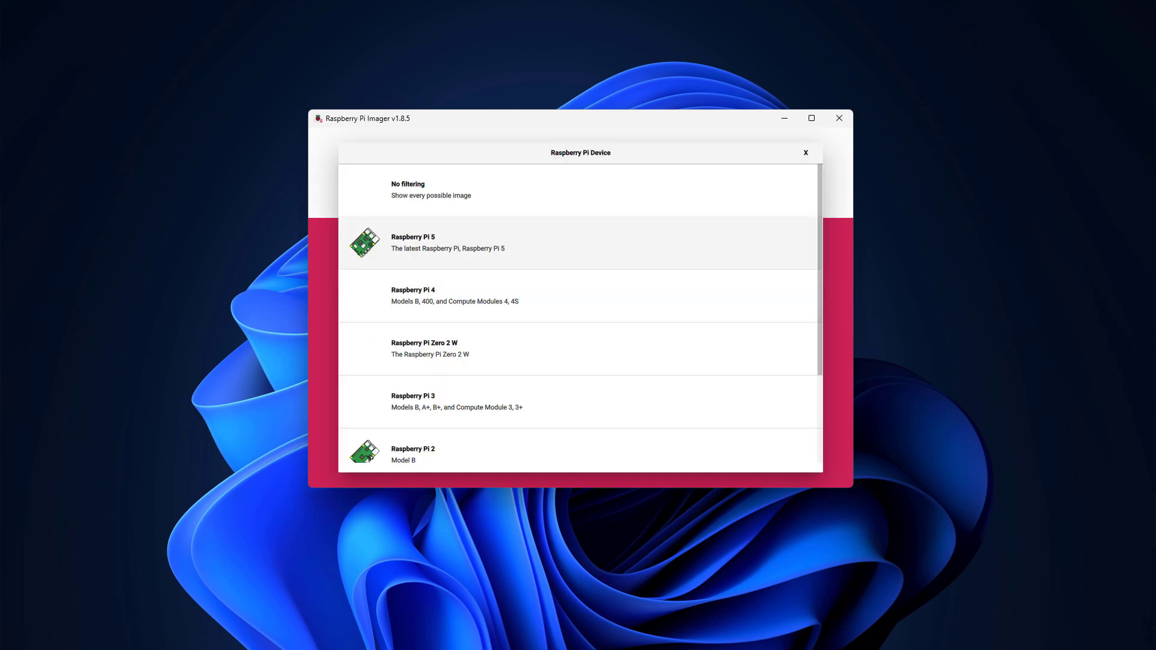
left_click(422, 235)
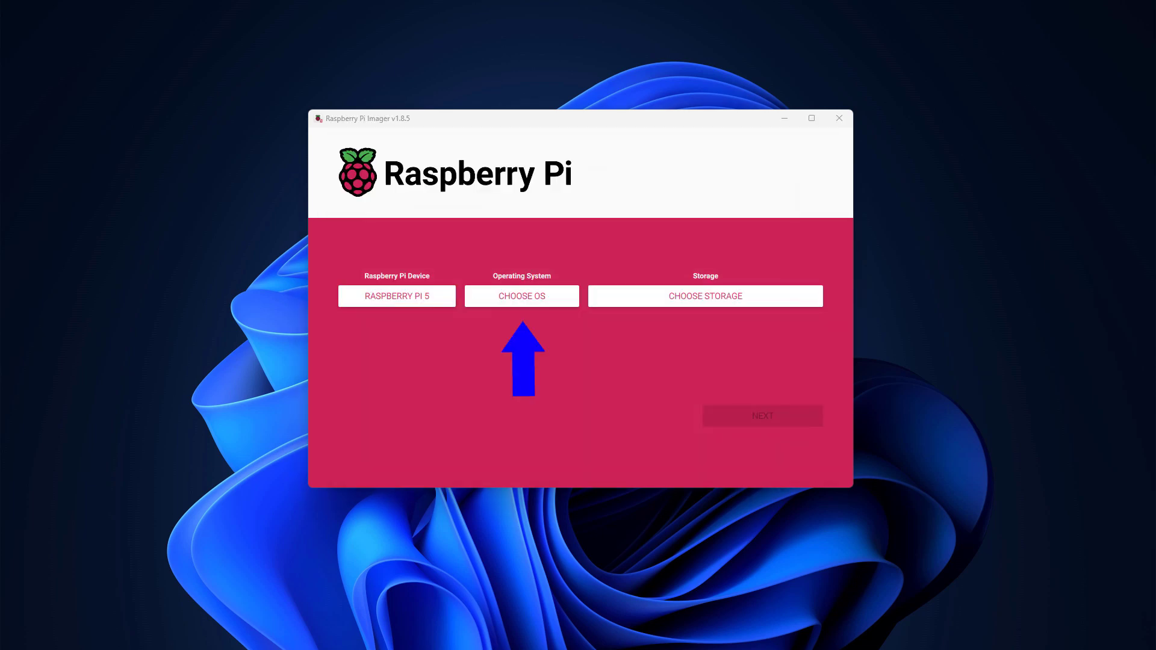
left_click(521, 296)
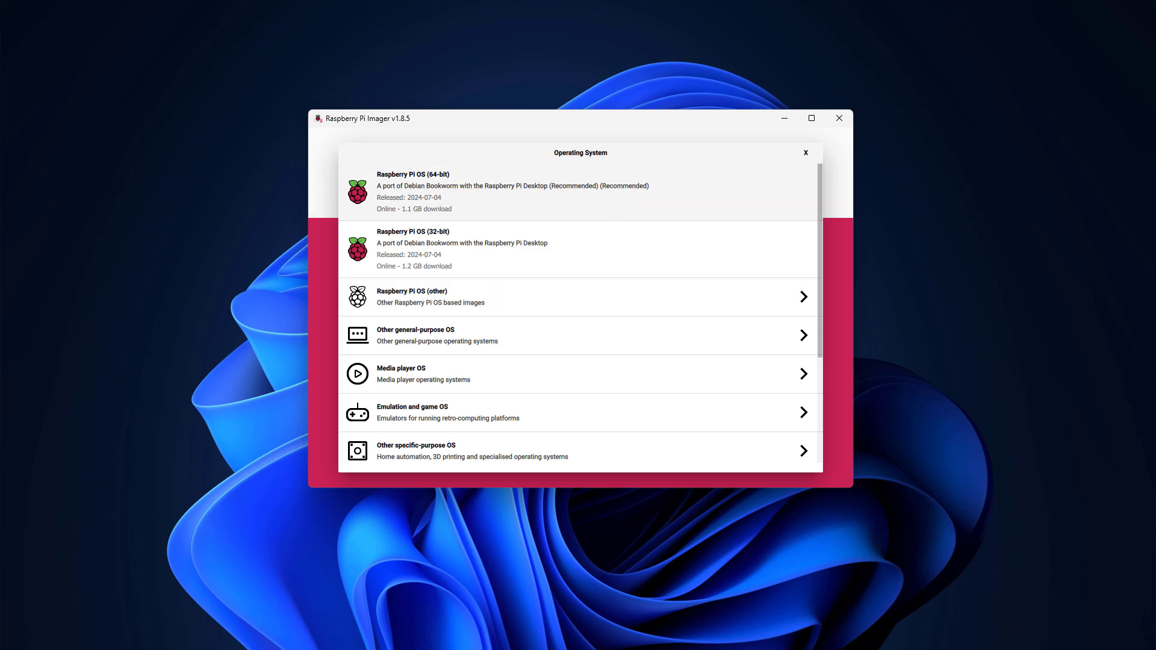
key("Return")
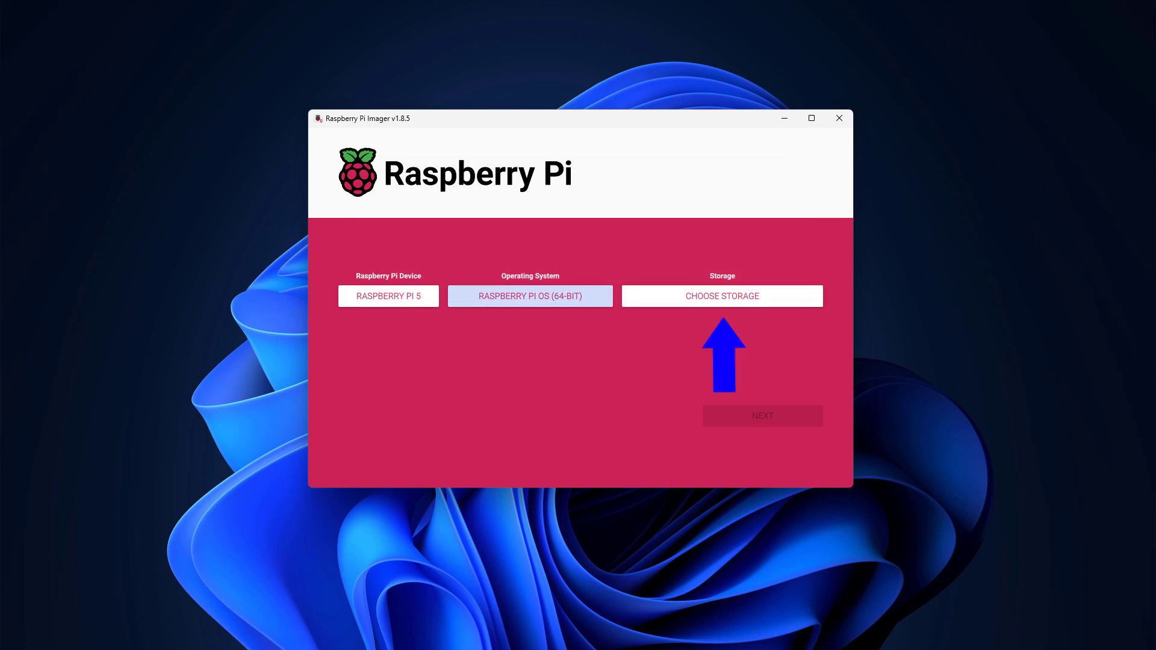
key("Tab")
key("space")
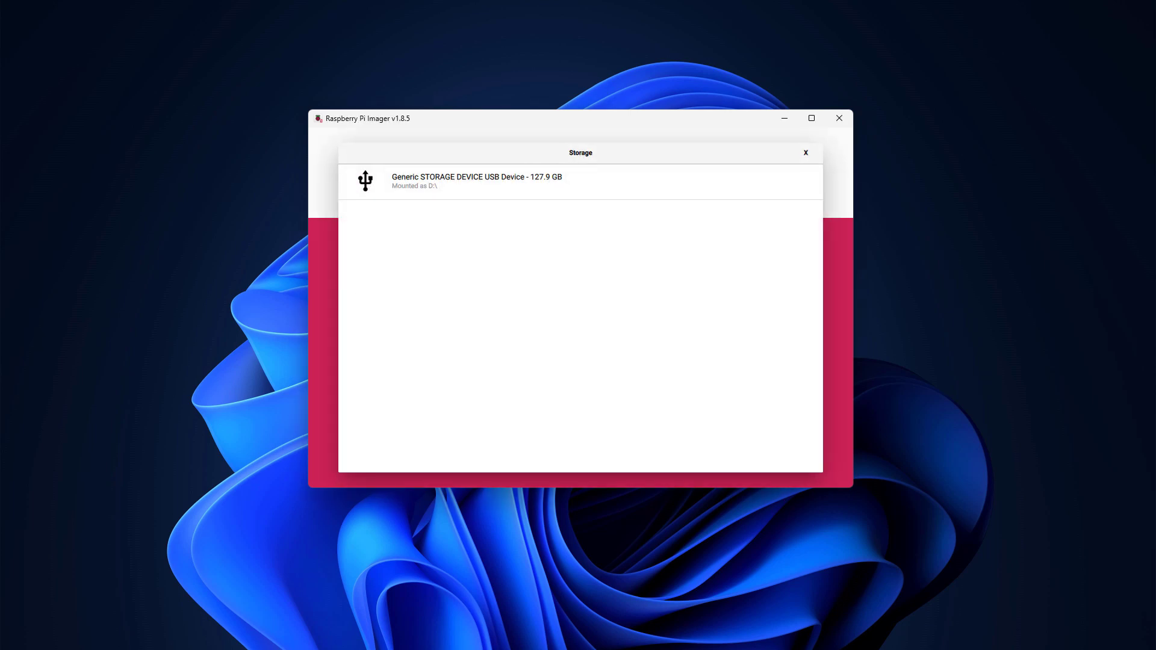
key("Return")
key("Return")
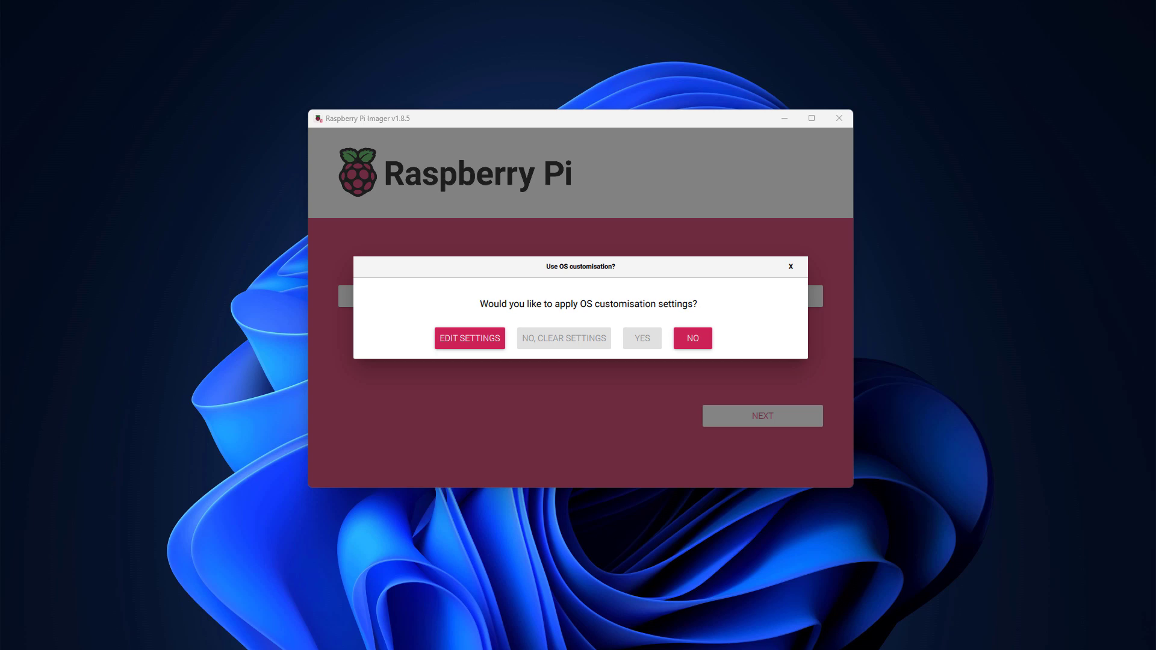
Set the hostname to rpivision and enter the user account's username and password.
left_click(470, 338)
left_click(451, 177)
key("ctrl+a")
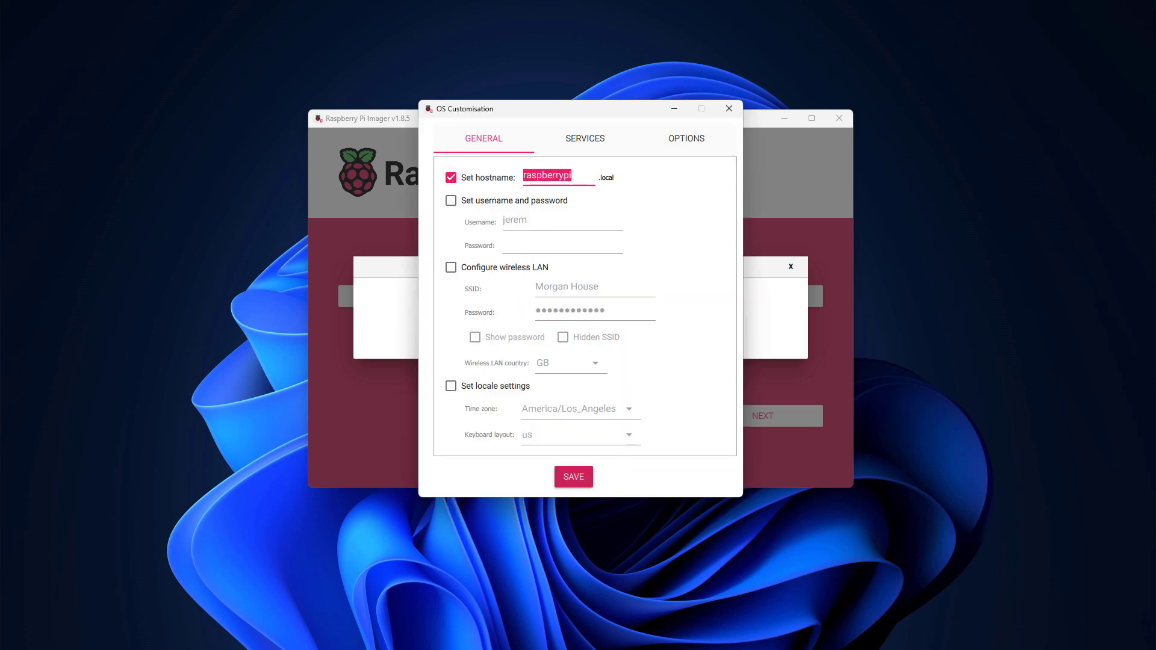
type("rpivision")
key("Tab")
key("space")
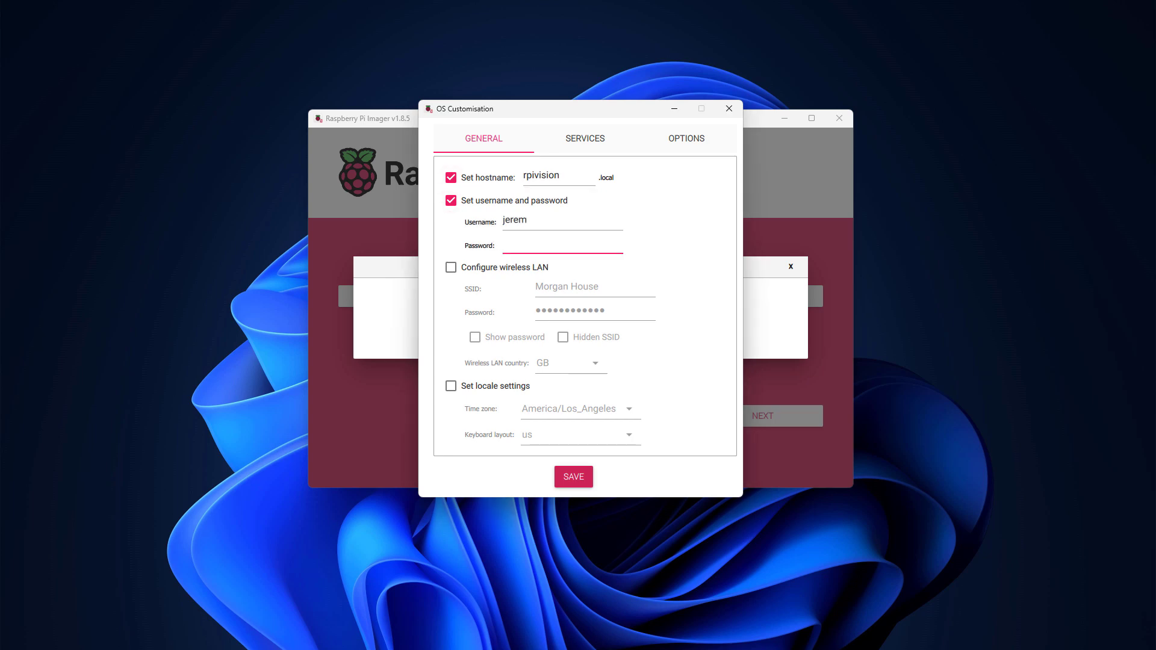
type("••••••3••")
left_click(528, 220)
type("y")
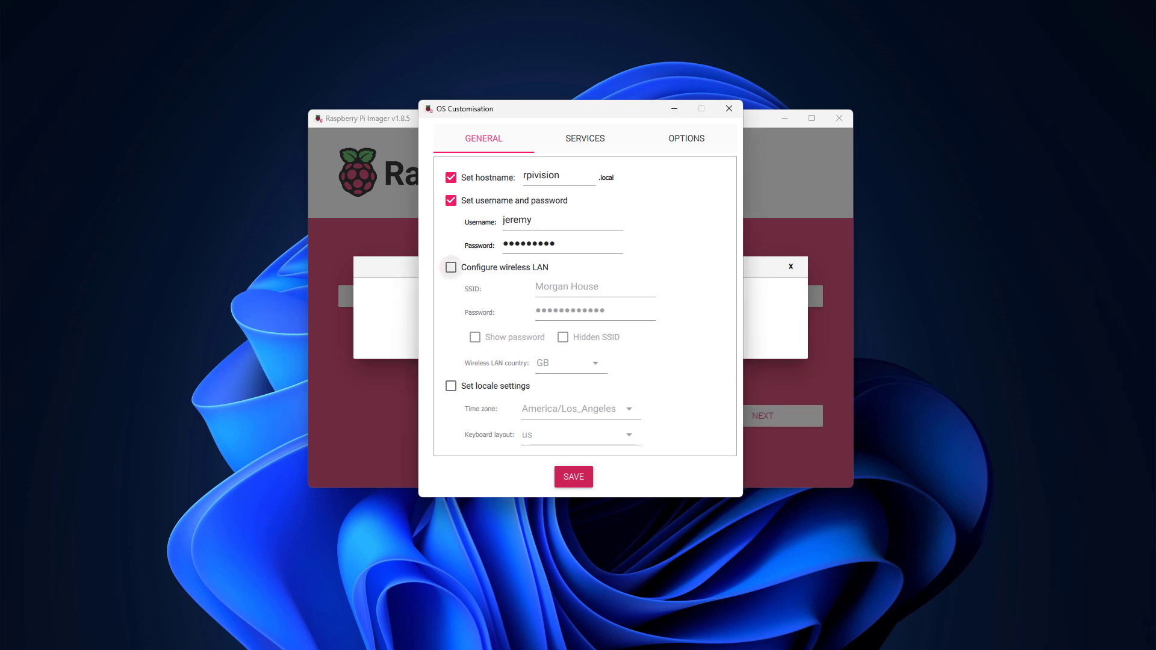
Enable wireless LAN configuration and replace the Wi-Fi password.
left_click(451, 267)
left_click(582, 310)
key("ctrl+a")
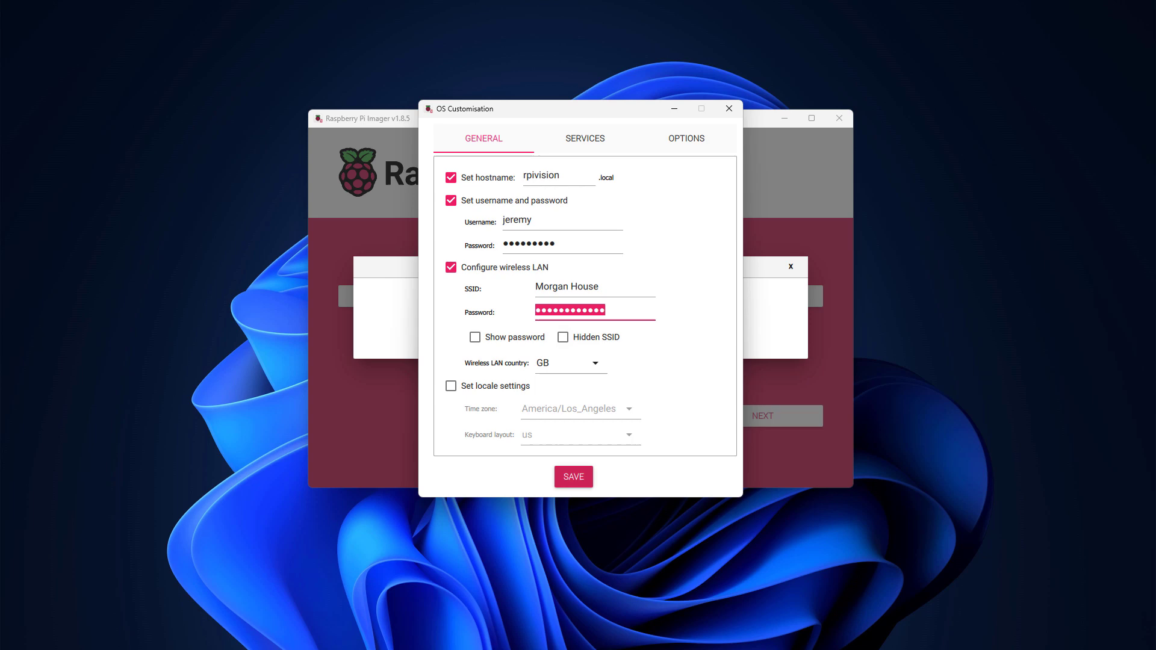
key("BackSpace")
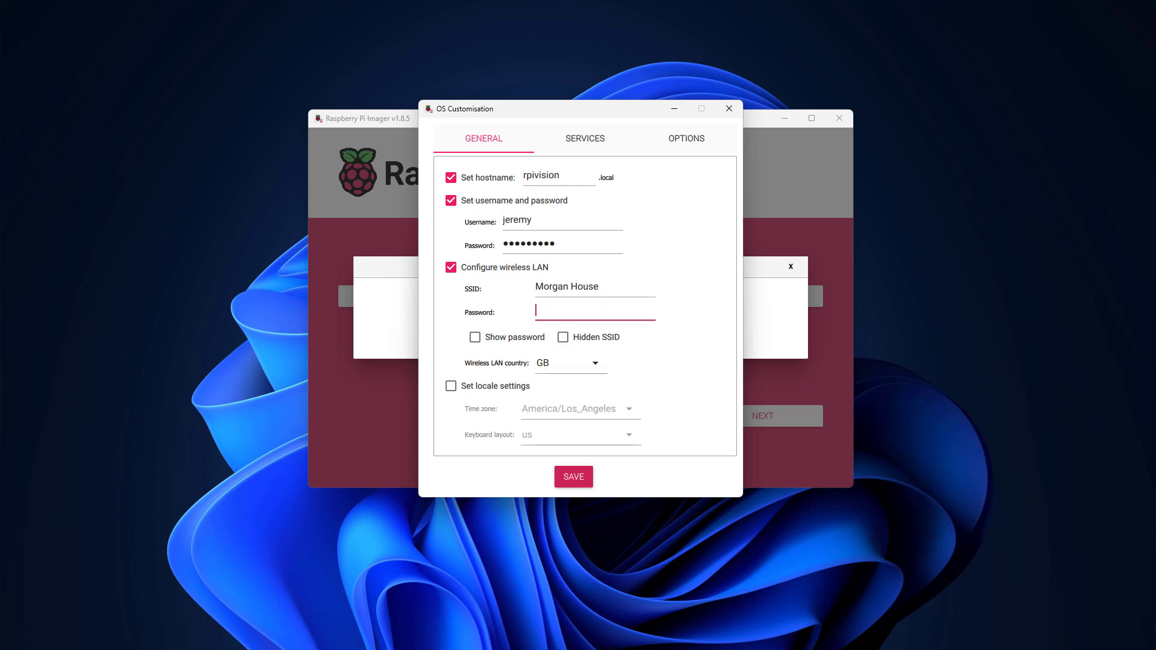
type("••••••••••••")
Enable locale settings and set the wireless LAN country to US.
left_click(451, 386)
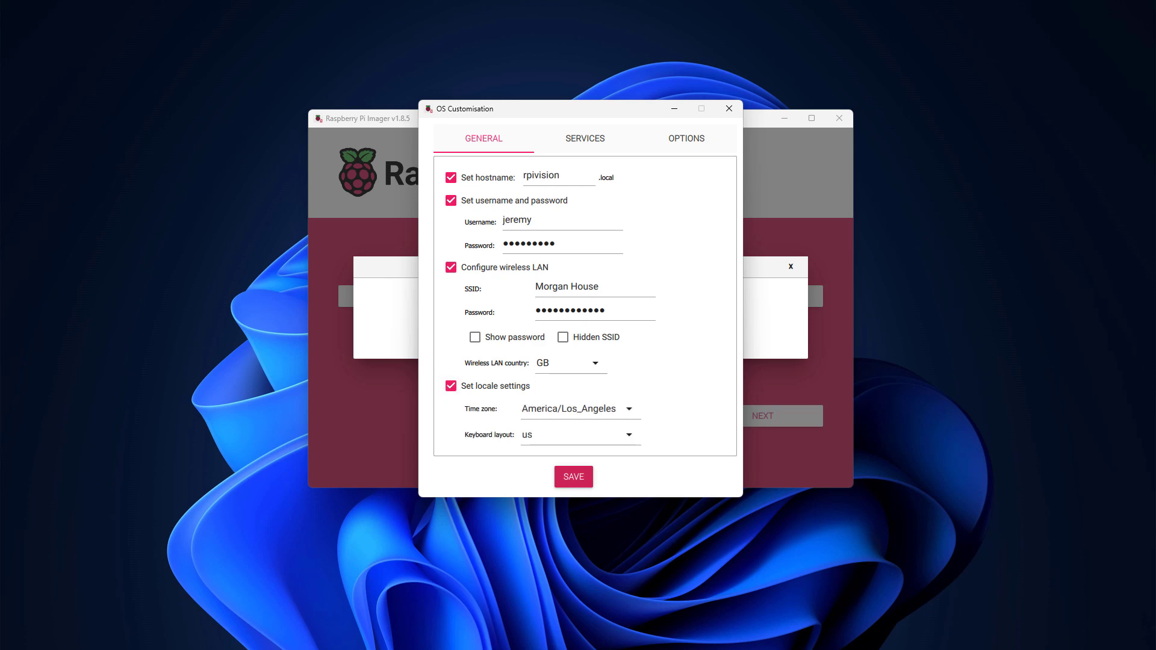
left_click(571, 363)
scroll(571, 361, "down", 10)
scroll(571, 437, "down", 15)
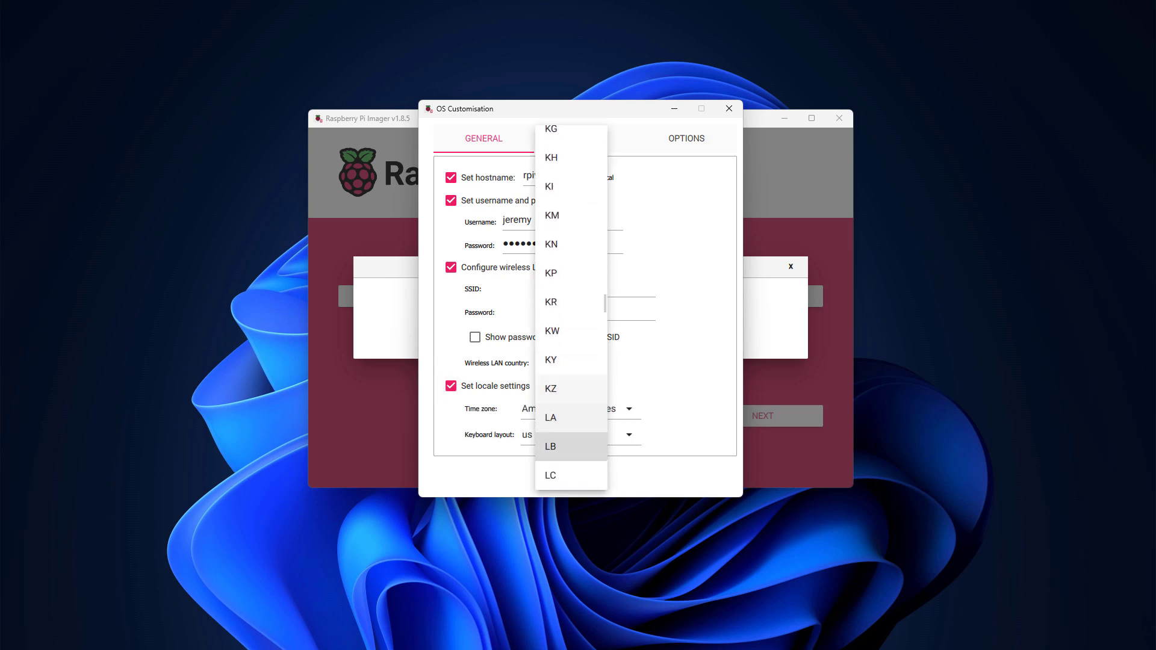
scroll(571, 451, "down", 20)
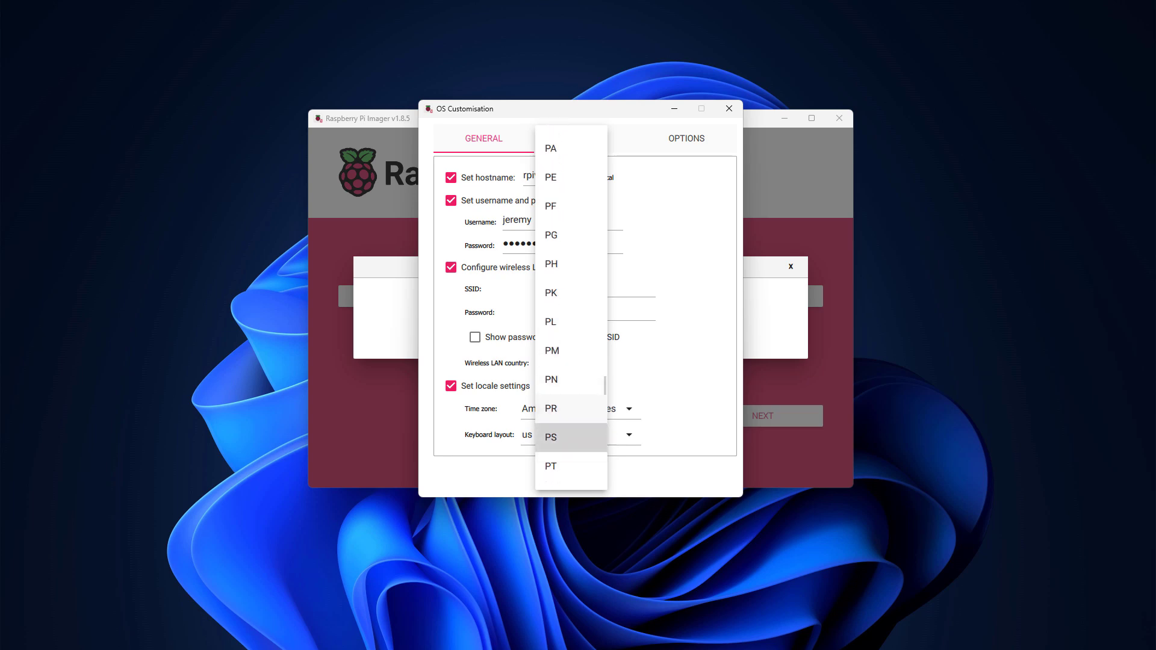
left_click(551, 378)
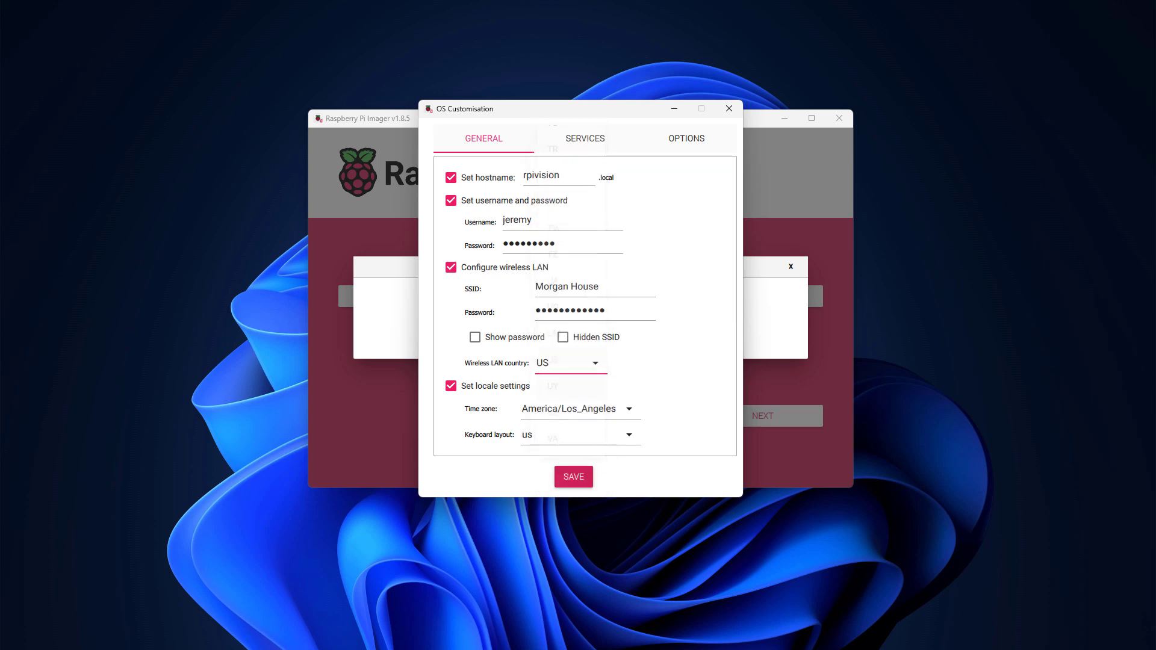
left_click(585, 138)
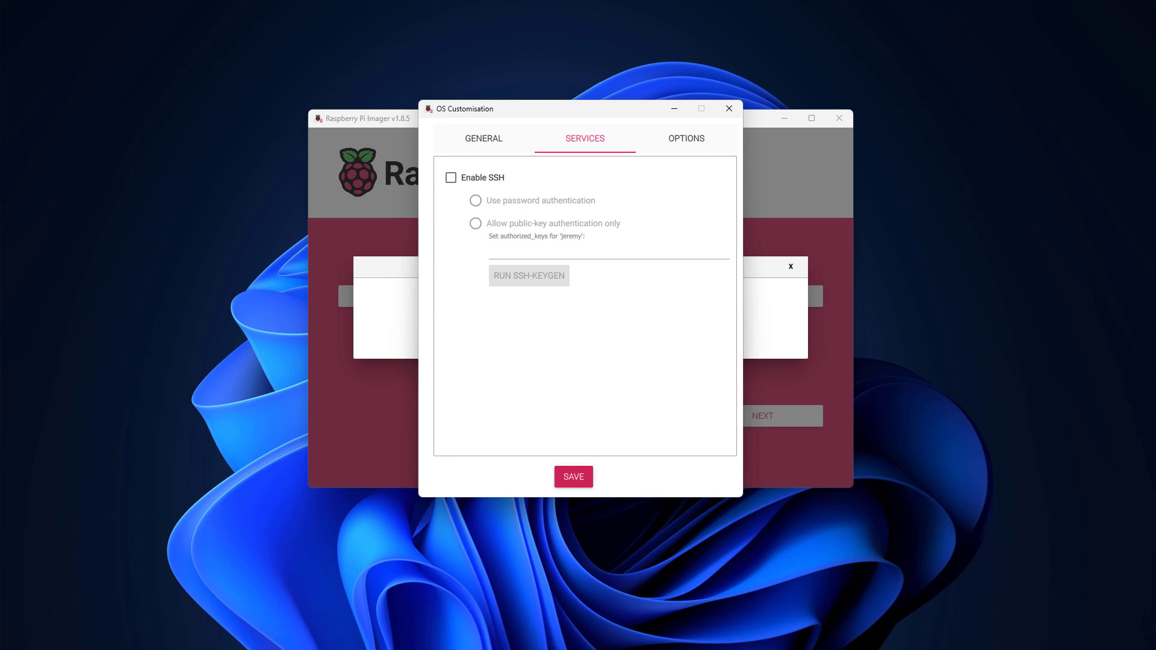
Enable SSH with password authentication and save the customisation.
left_click(450, 177)
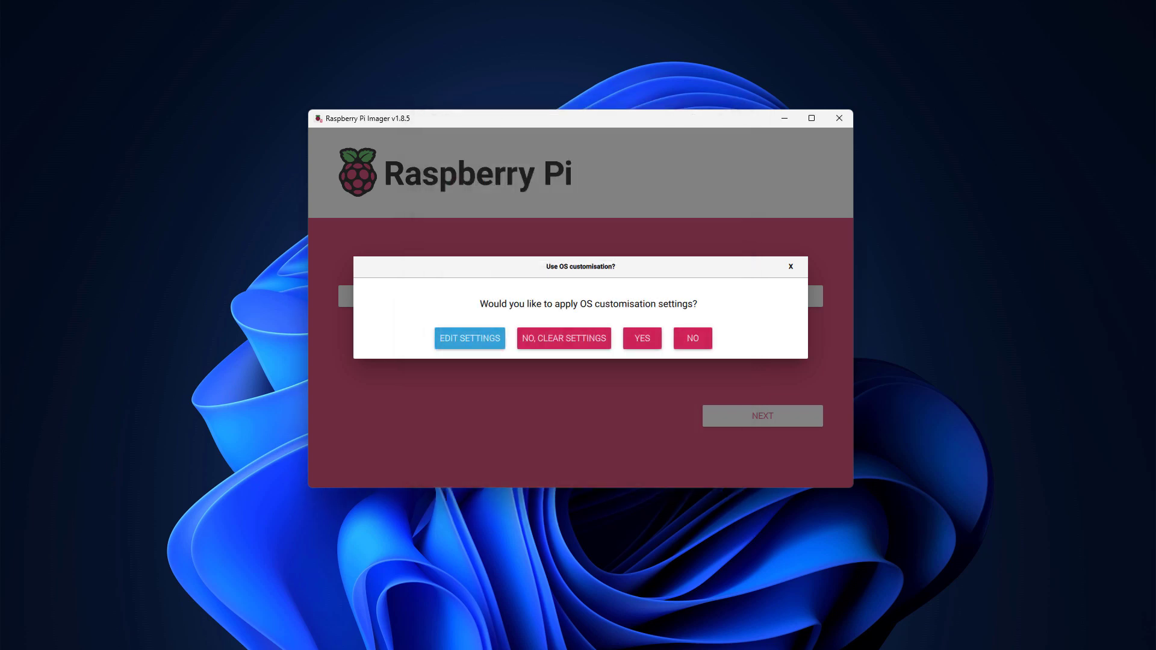
Apply the saved customisation and confirm erasing the USB drive to write the image.
left_click(642, 338)
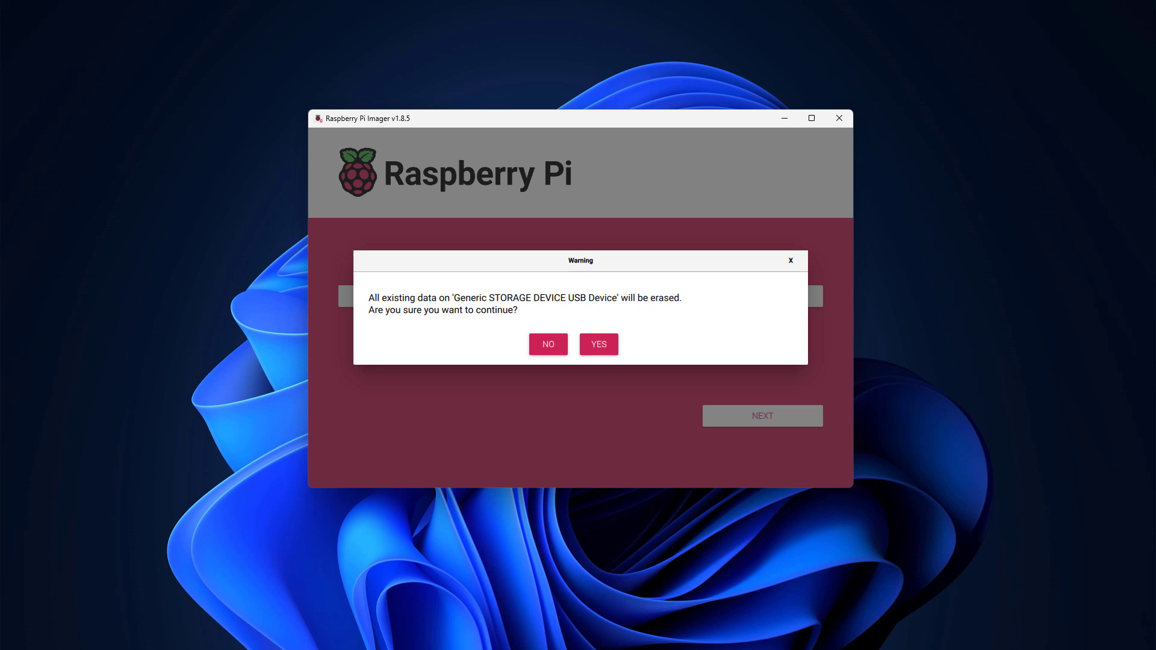
key("Return")
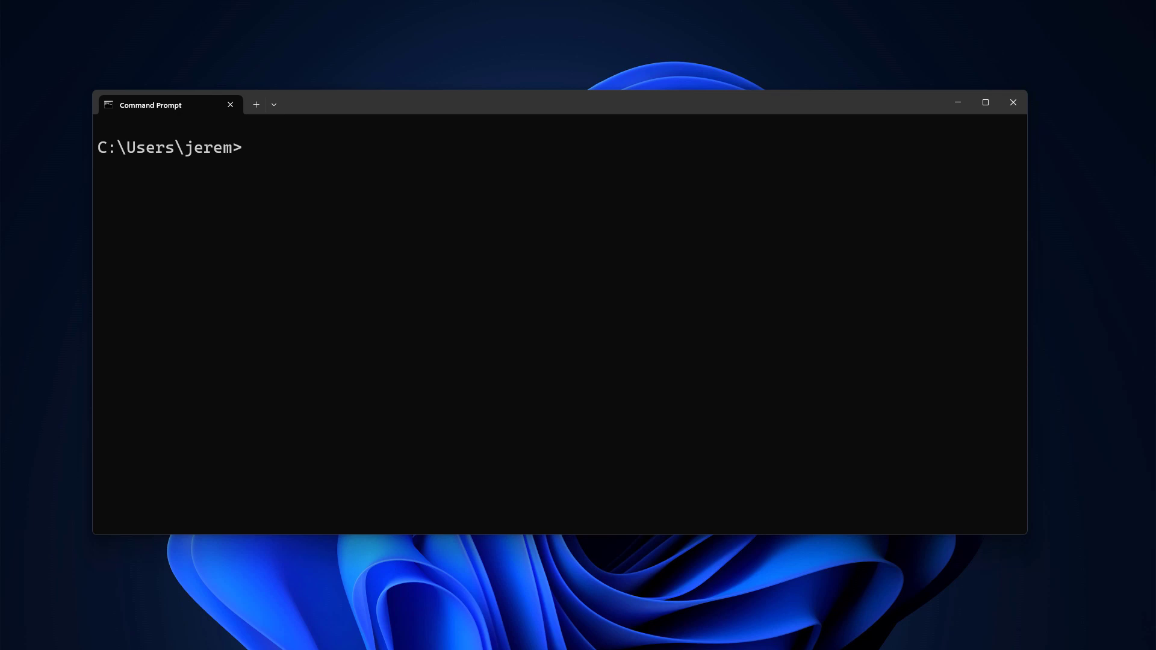
Run arp -a | findstr b6-12-d8 to reveal the Pi's IP address, 10.0.0.160.
type("arp -a | findstr b6-12-d8")
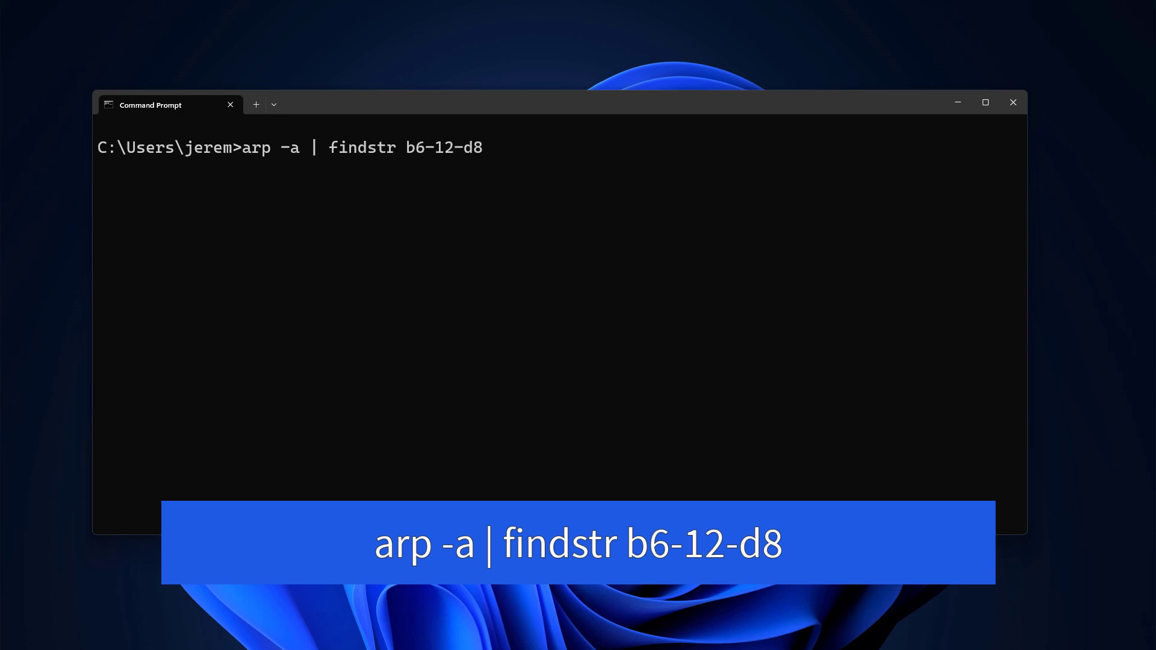
key("Return")
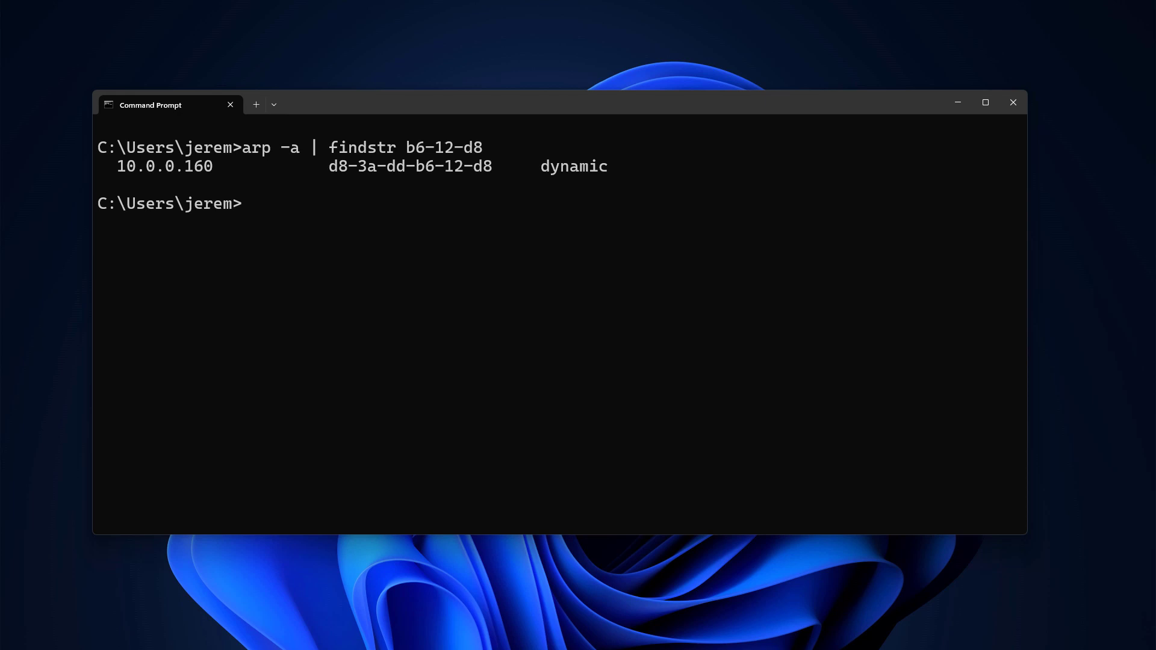
SSH into the Pi at 10.0.0.160 as the configured user, accepting its host key.
type("ssh jeremy@10.0.0.160")
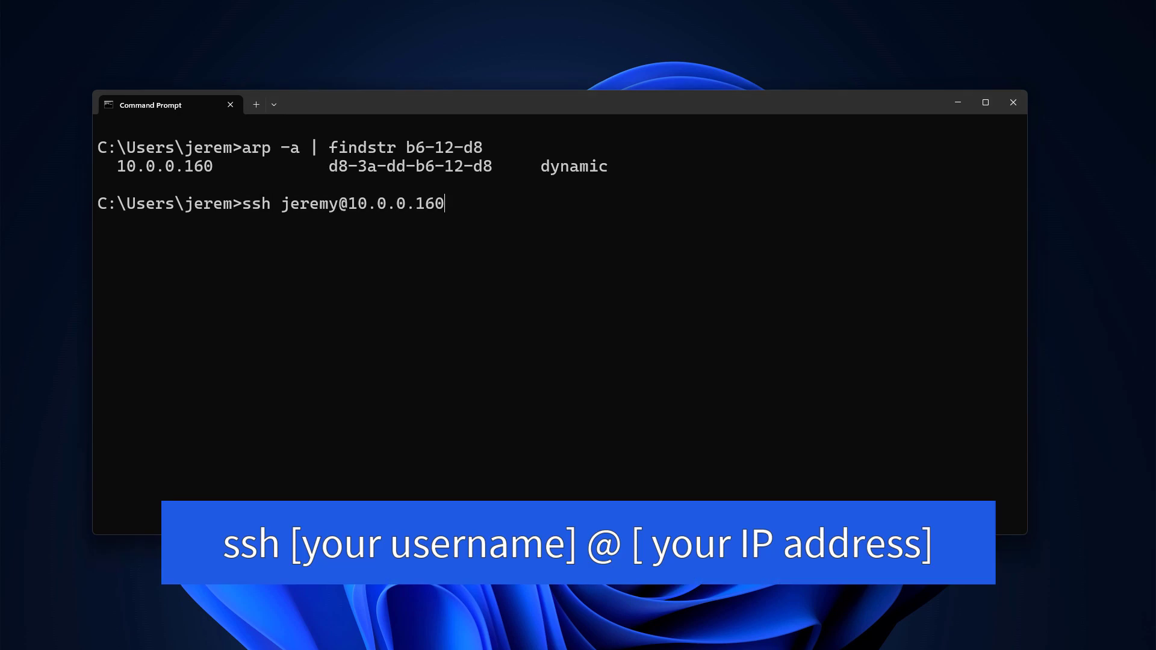
key("Return")
type("yes")
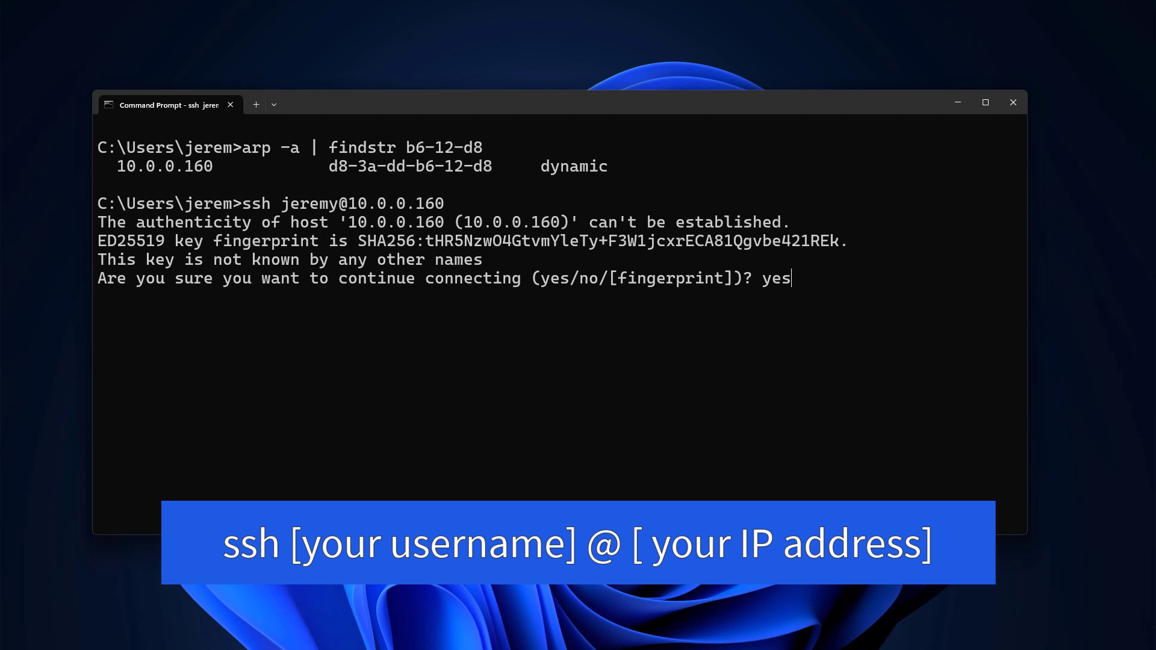
key("Return")
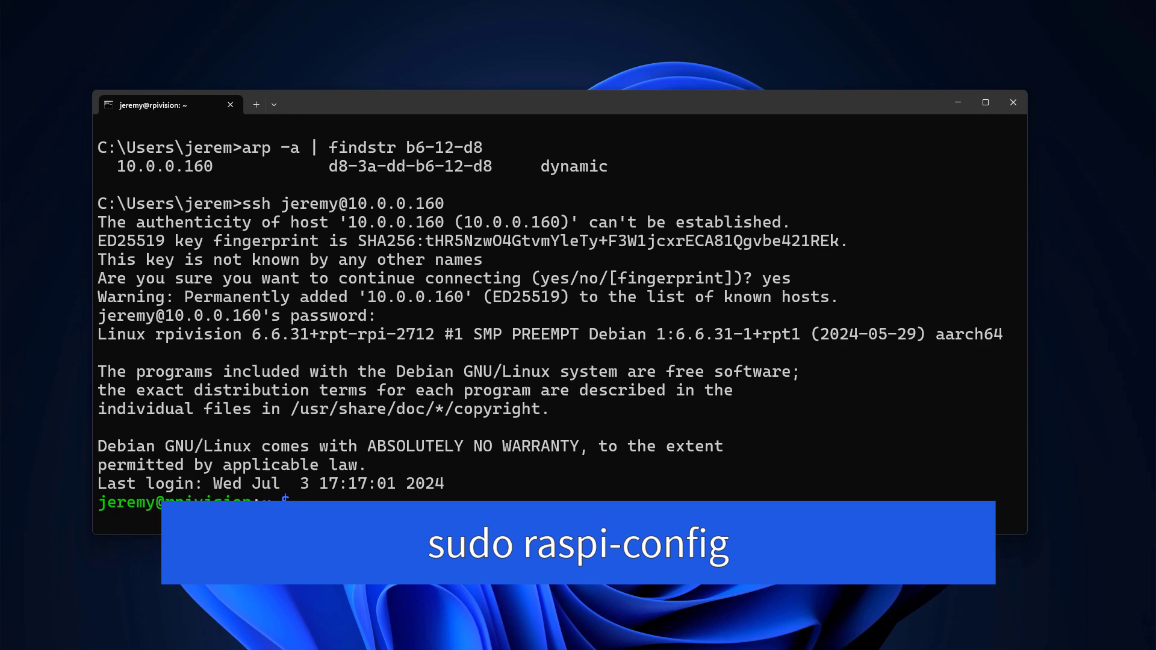
In sudo raspi-config, set Boot / Auto Login to B4 Desktop Autologin.
type("s")
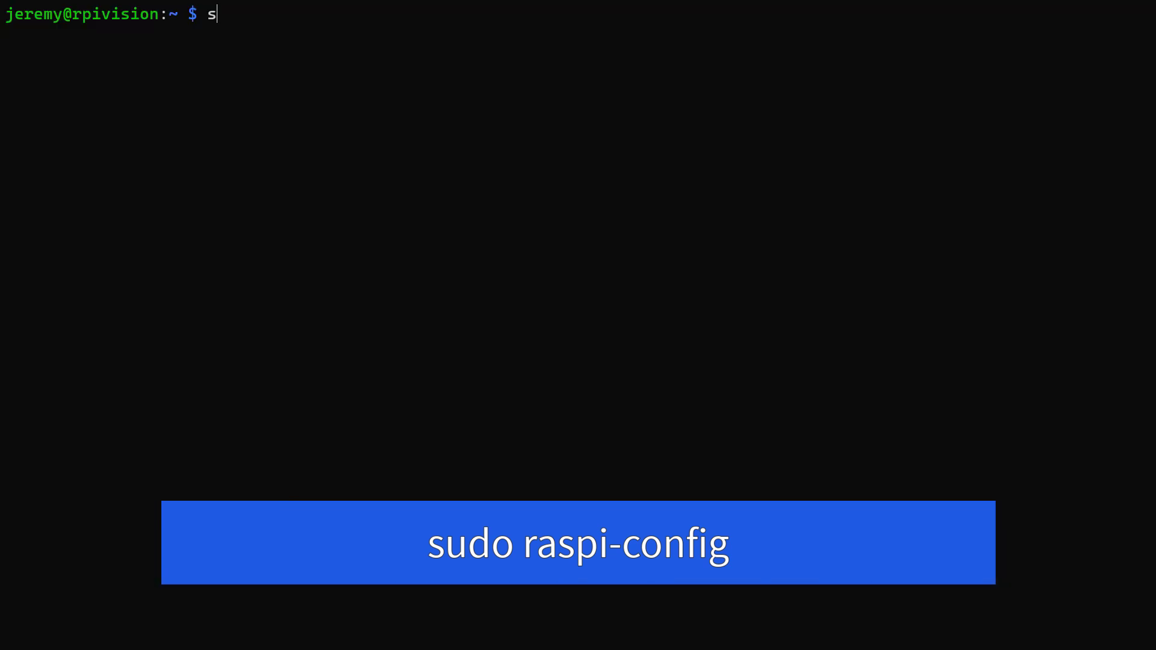
type("udo raspi-config")
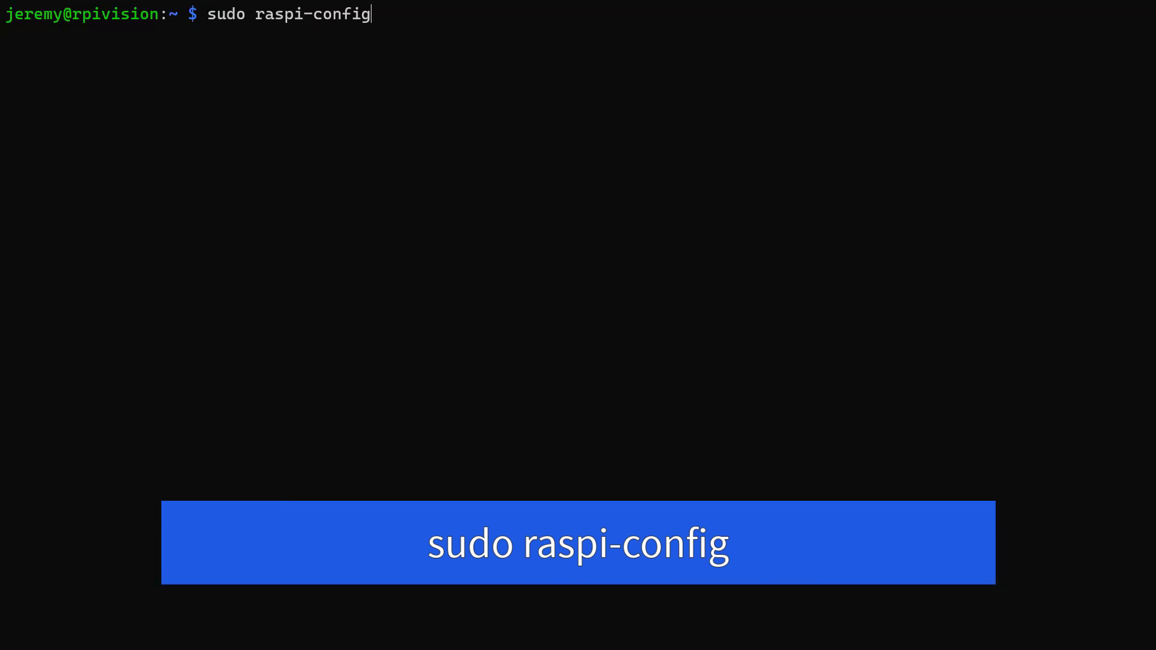
key("Return")
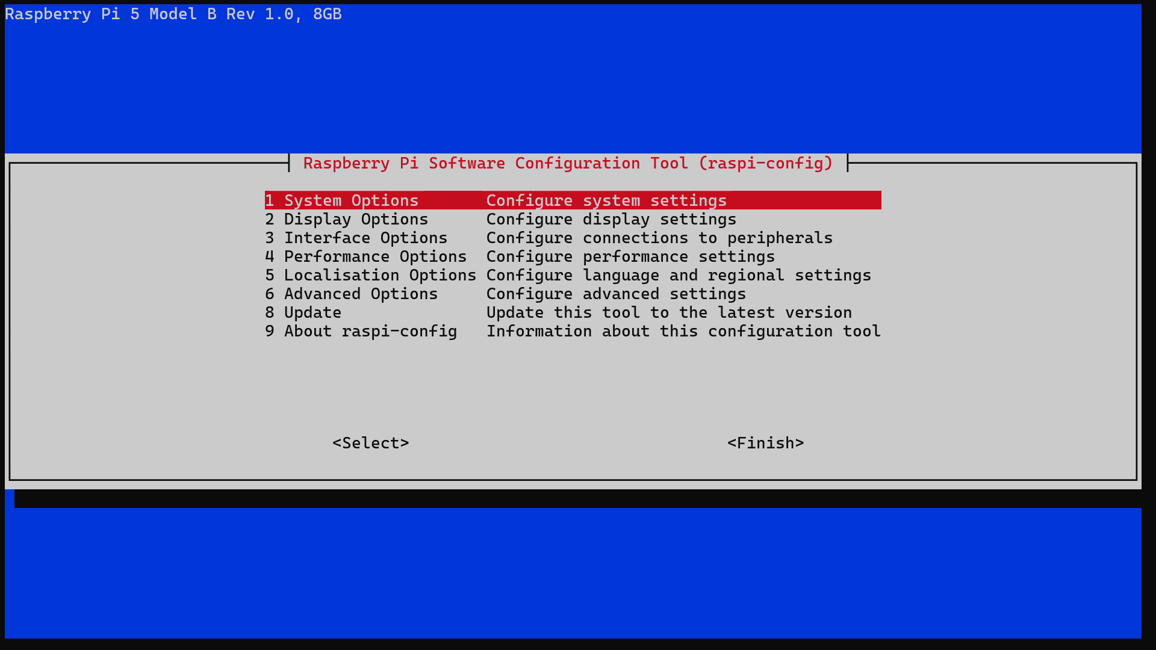
key("Return")
key("Down")
key("Down")
key("Down")
key("Down")
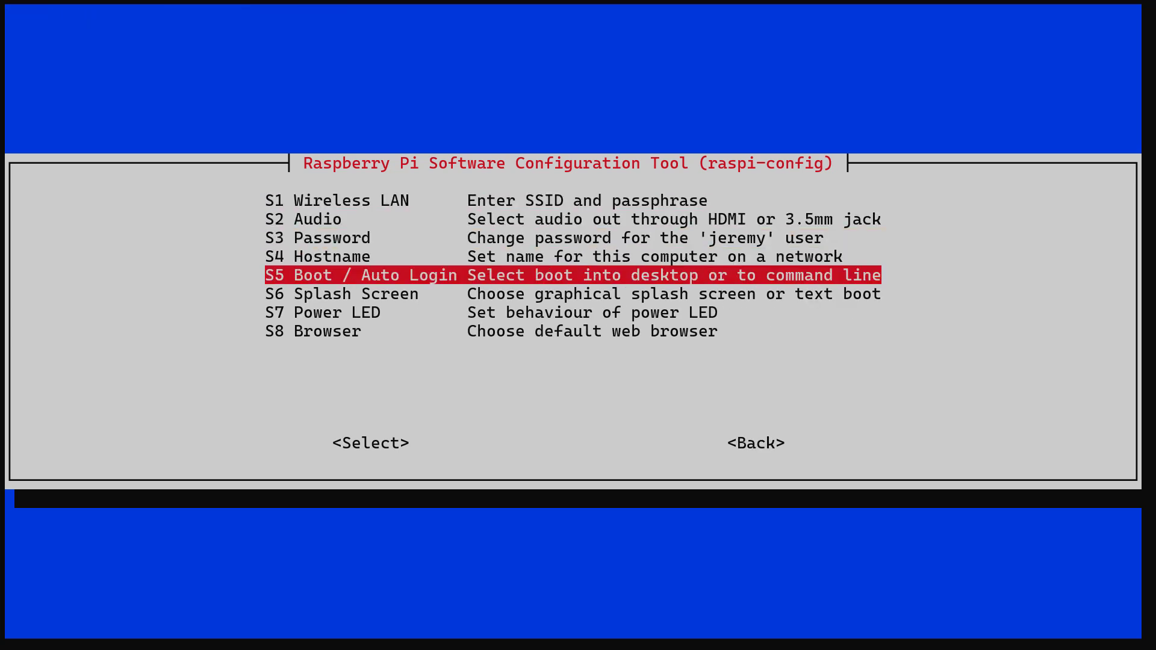
key("Return")
key("Down")
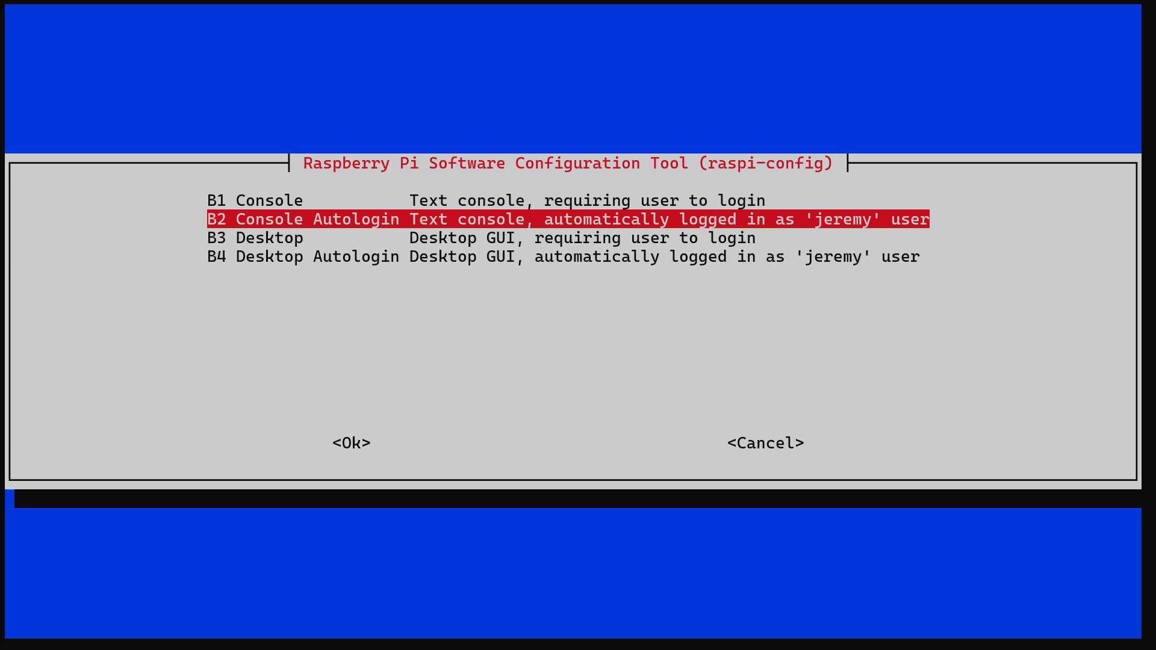
key("Down")
key("Down")
key("Return")
Expand the filesystem via Advanced Options > A1 Expand Filesystem, then enter sudo apt update.
key("Down")
key("Down")
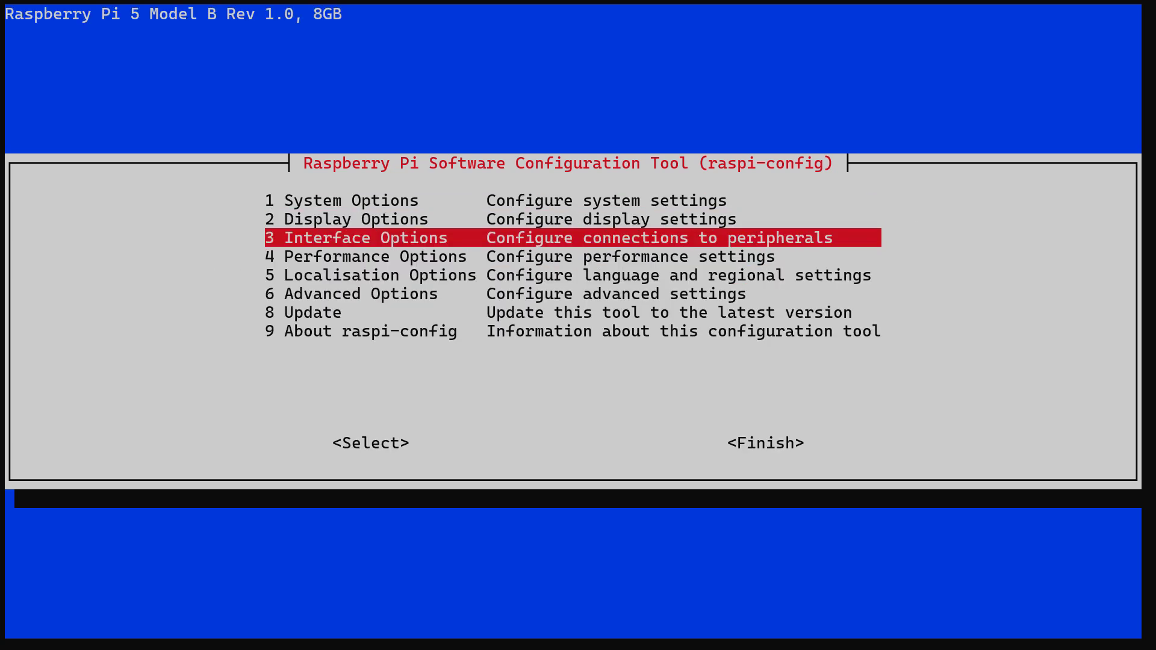
key("Down")
key("Down")
key("Down")
key("Return")
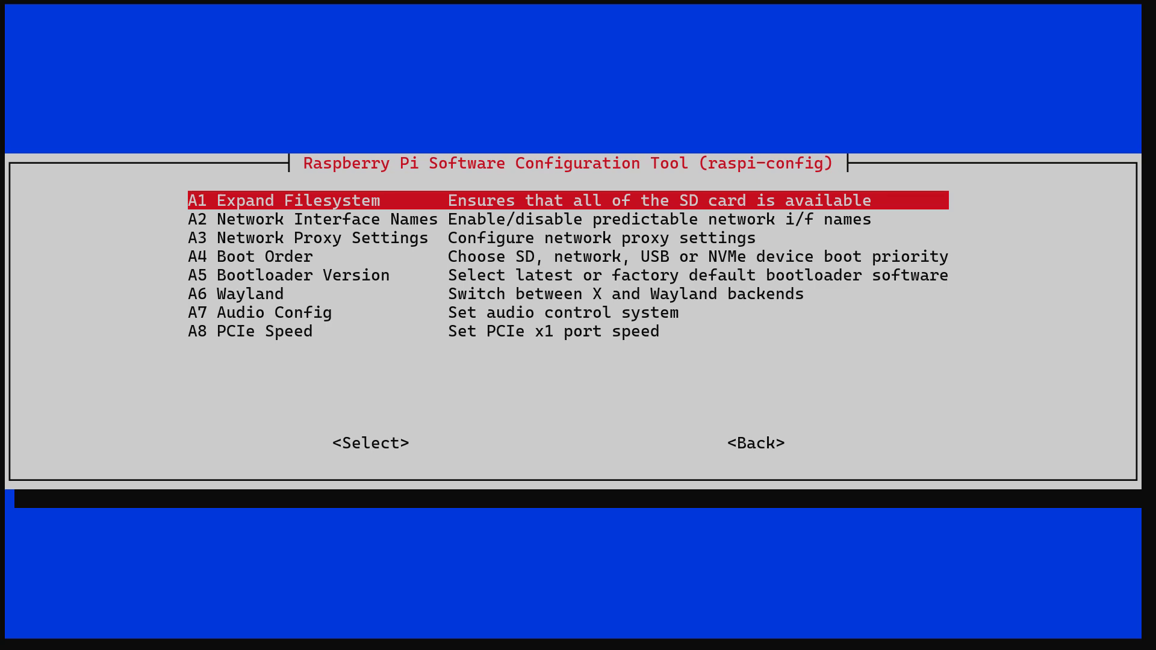
key("Return")
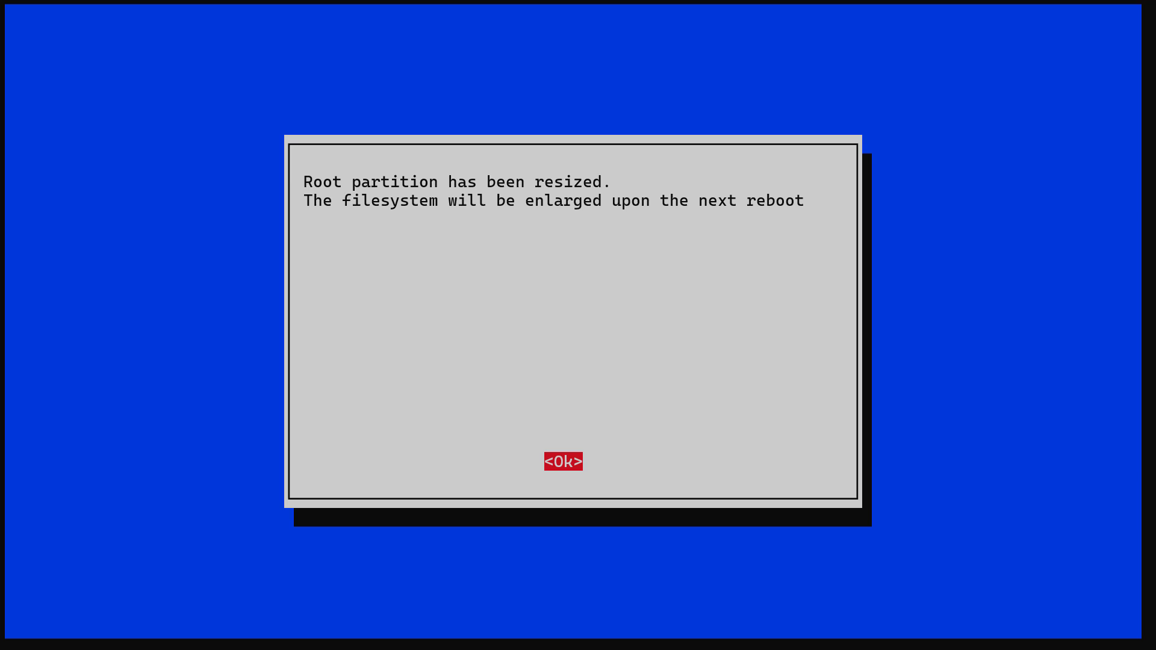
type("udo apt update")
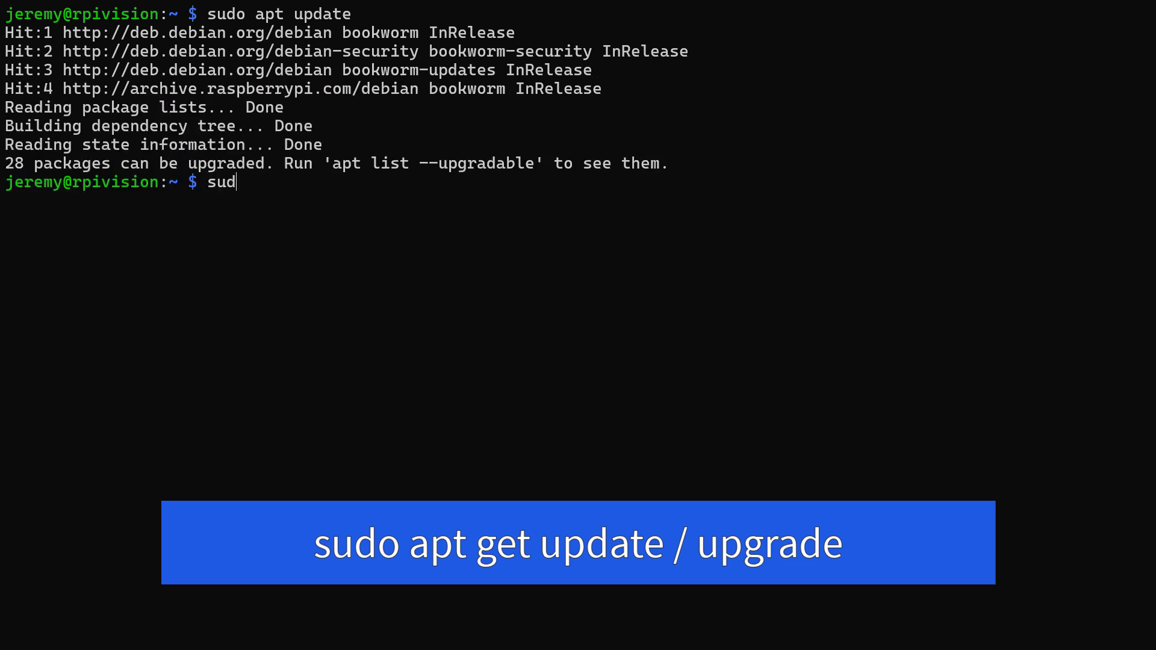
Run sudo apt upgrade, install raspberrypi-ui-mods, xinit and xserver-xorg, then sudo reboot.
type("apt upgrade")
key("Return")
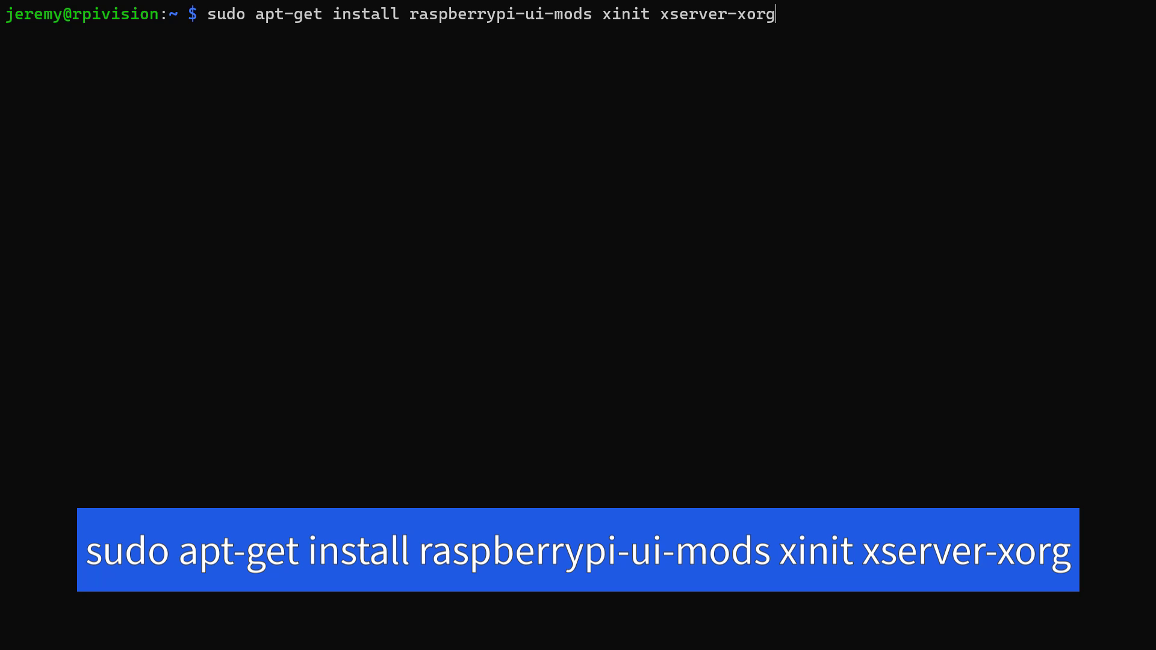
key("Return")
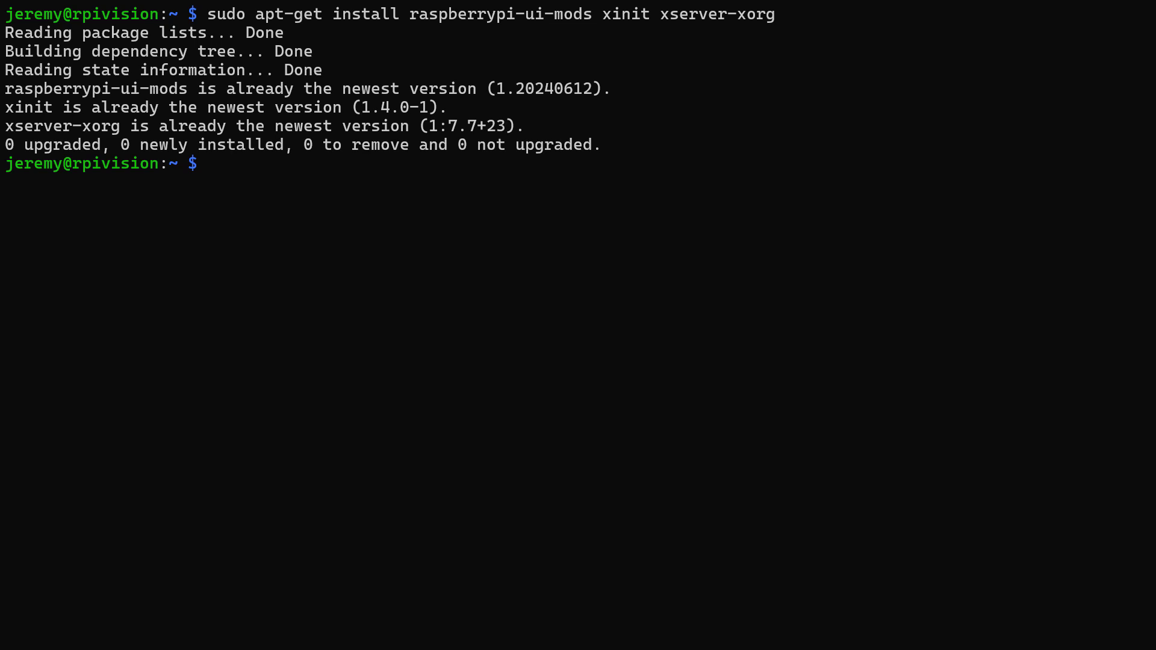
type("udo reboot")
key("Return")
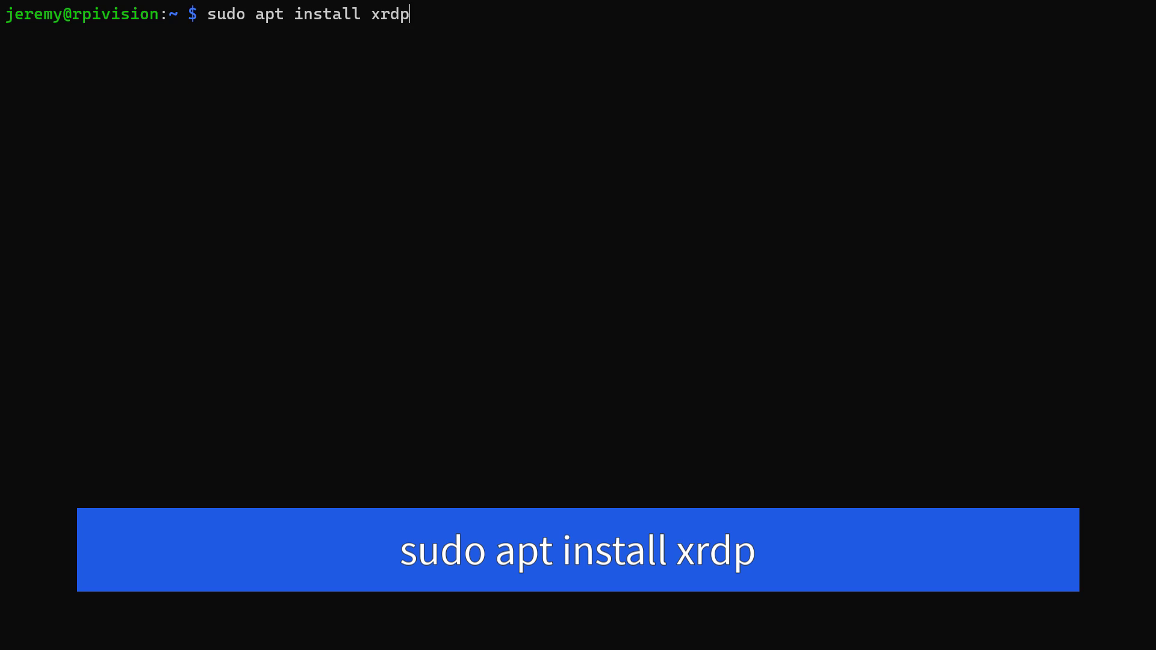
Install xrdp on the Pi with sudo apt install xrdp, confirming the dependencies with Y.
key("Return")
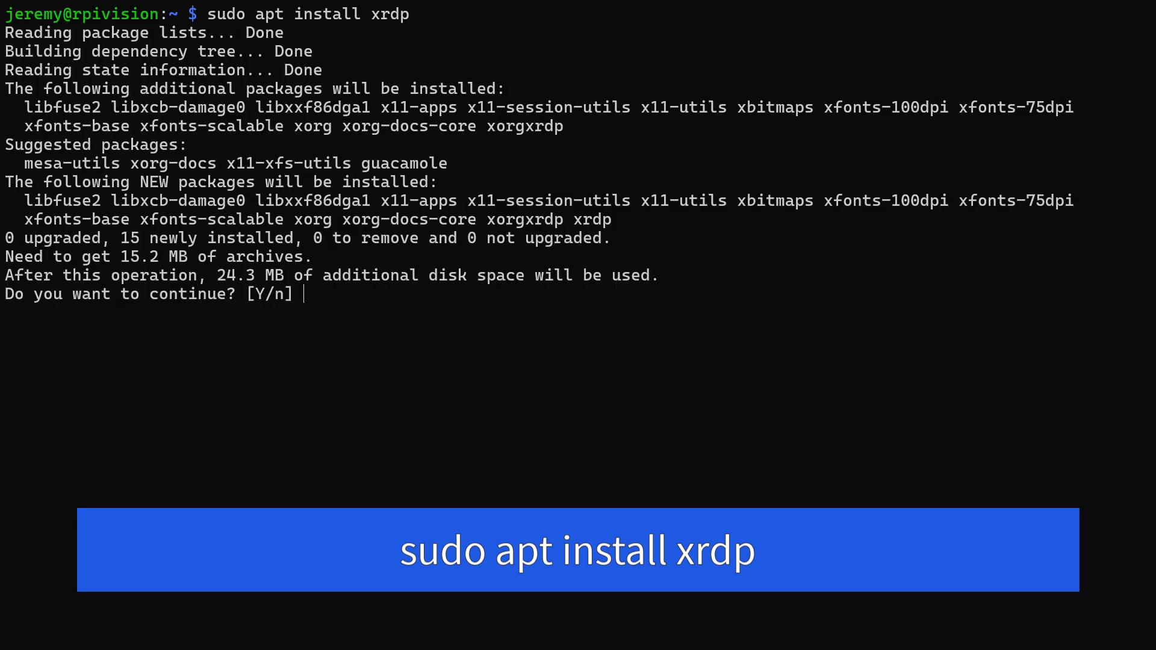
key("Return")
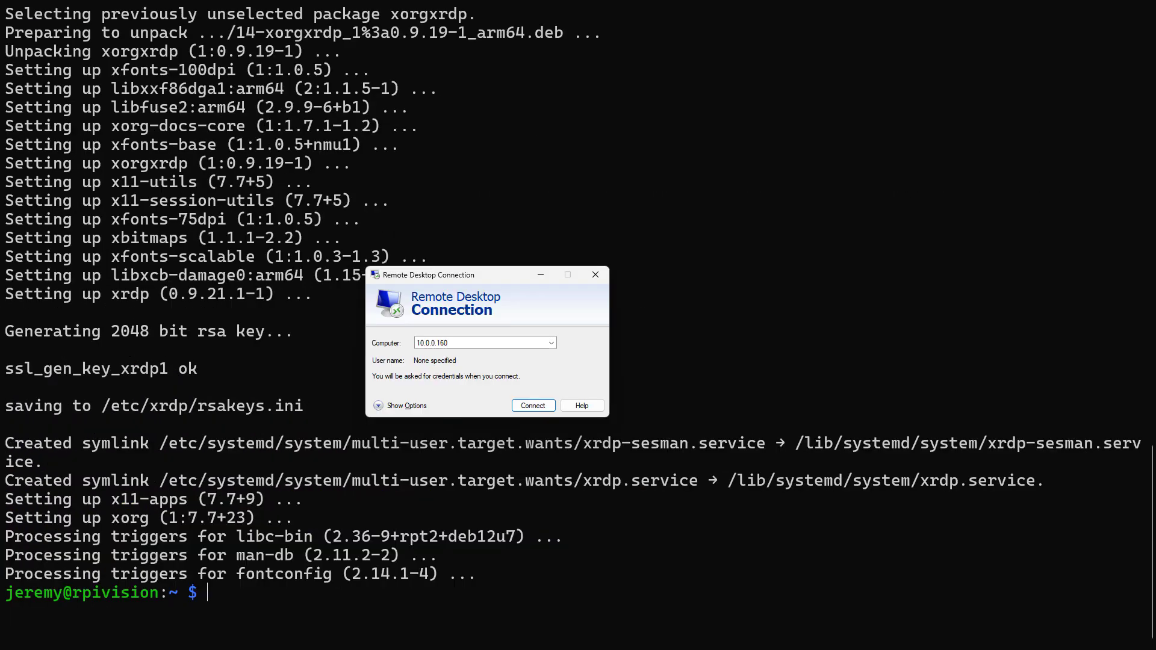
Connect Remote Desktop to 10.0.0.160 and proceed past the unverified-identity warning.
key("Return")
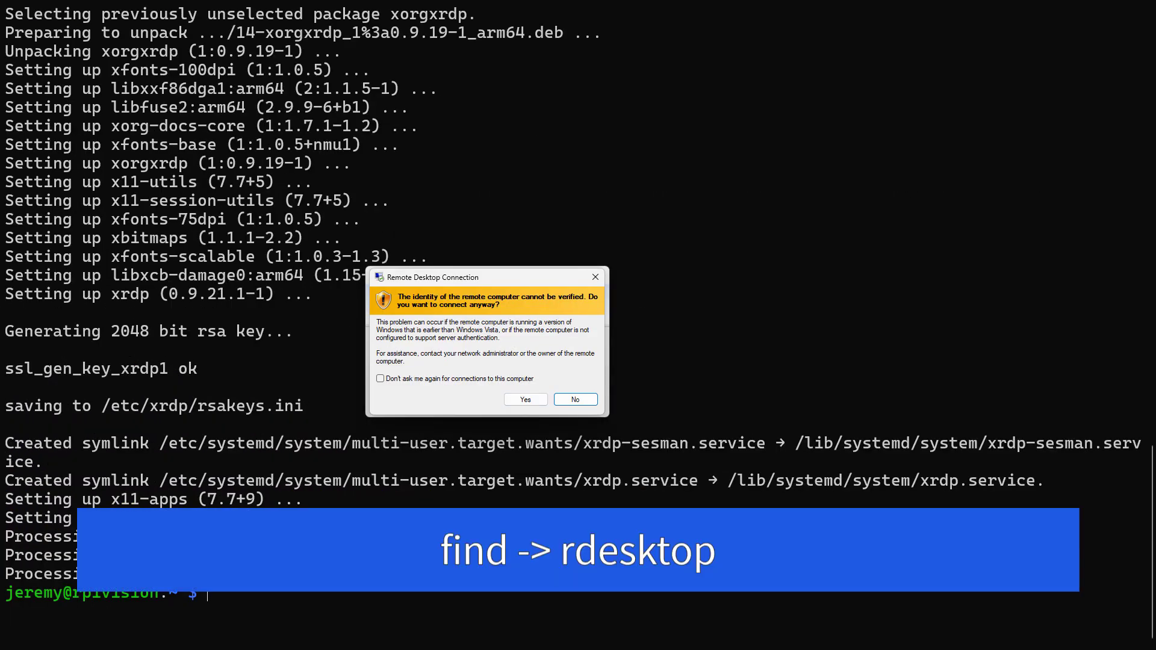
key("Left")
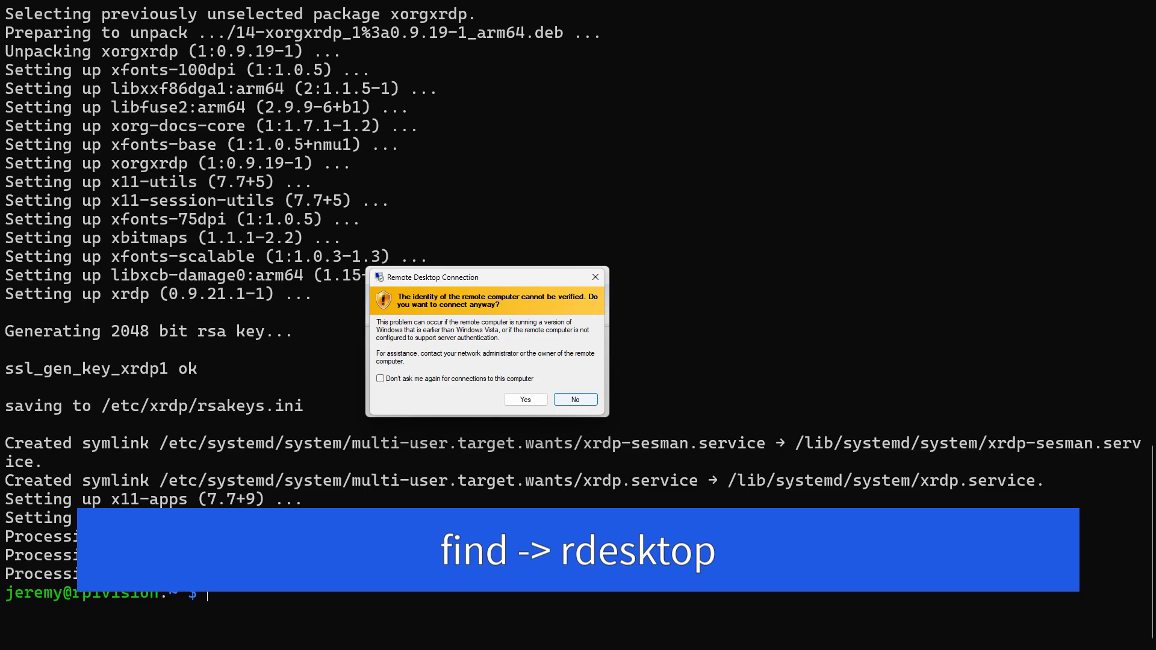